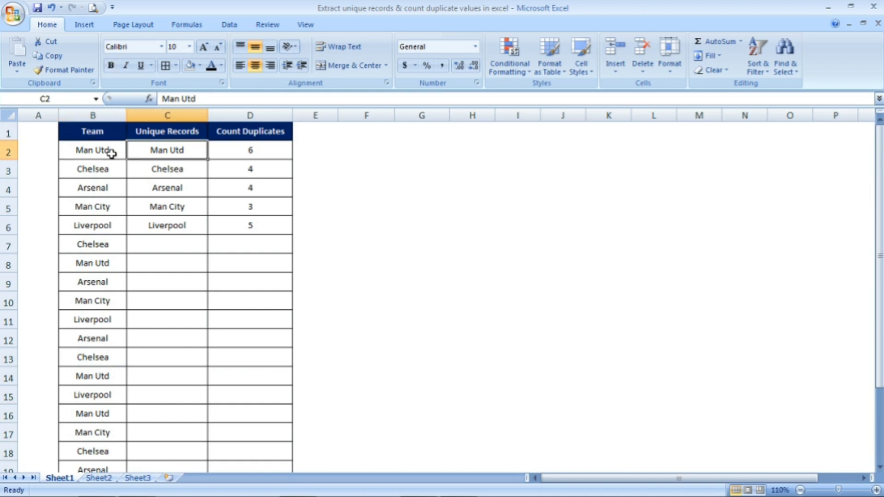
Examine the Unique Records entries and their Count Duplicates formulas in rows 2 to 6 against the source Team column
key(Down)
key(Down)
key(Down)
key(Down)
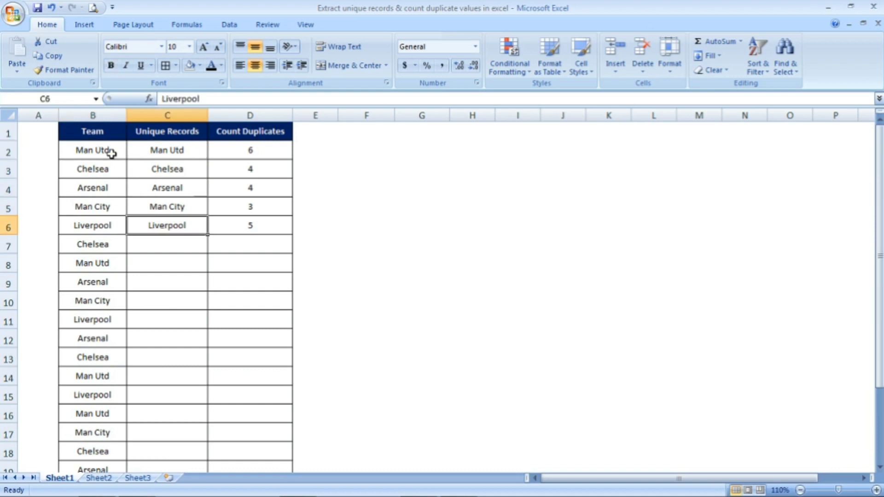
click(153, 157)
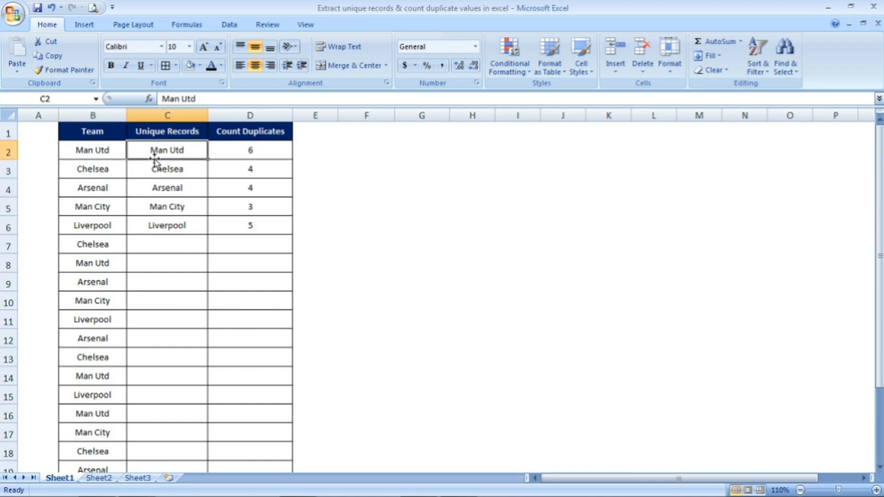
click(281, 128)
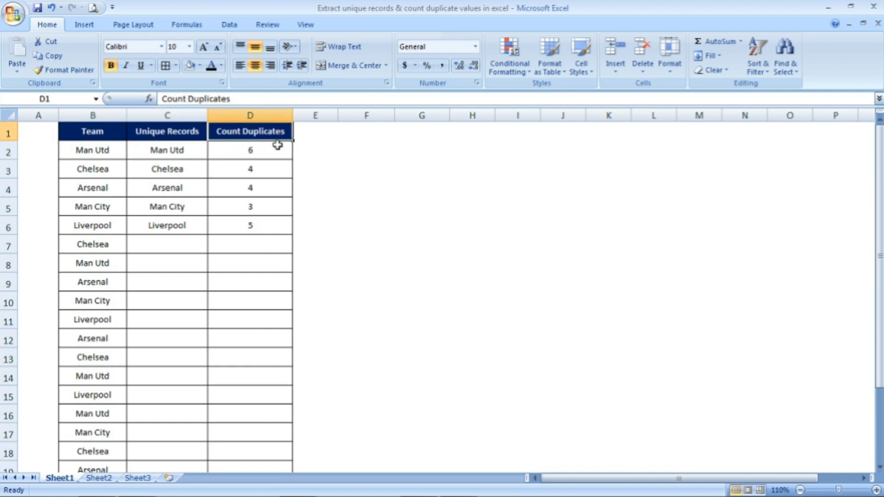
click(277, 145)
click(182, 151)
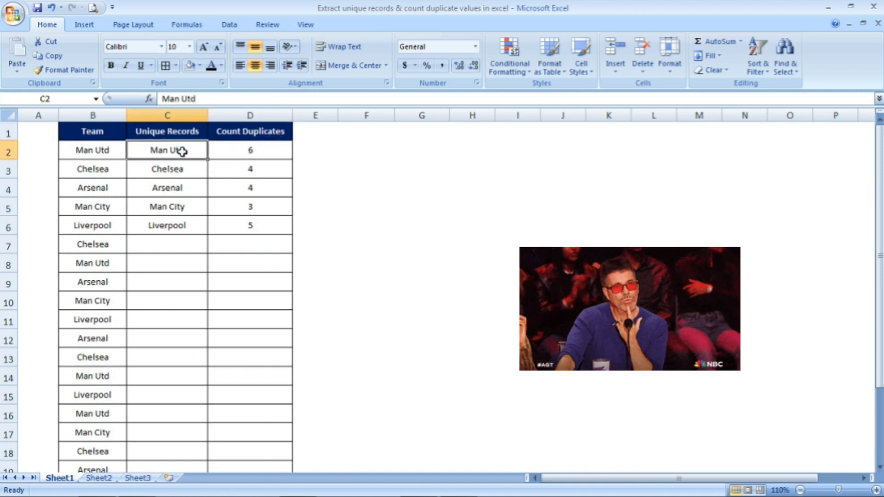
click(278, 154)
click(177, 178)
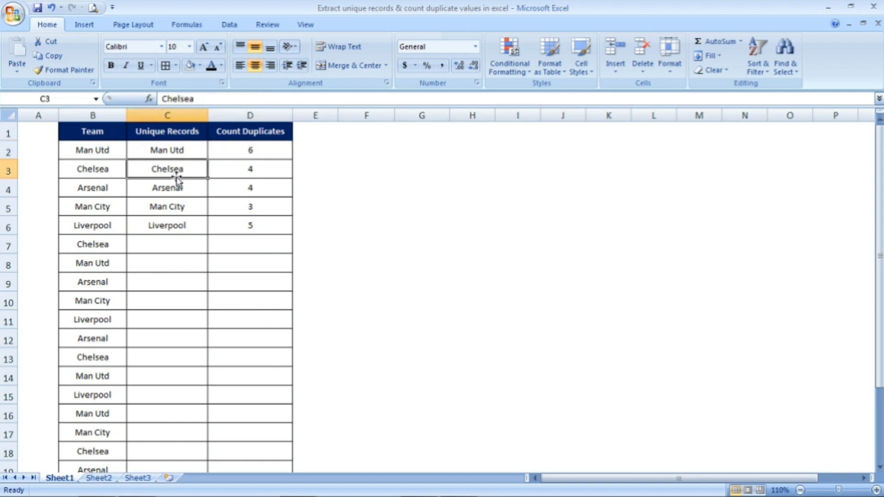
click(245, 170)
click(265, 188)
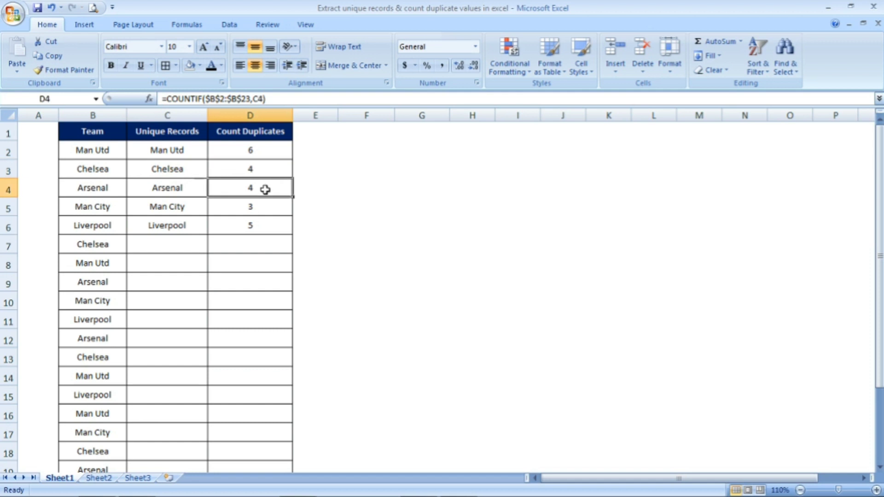
click(188, 189)
click(227, 192)
click(258, 210)
click(266, 223)
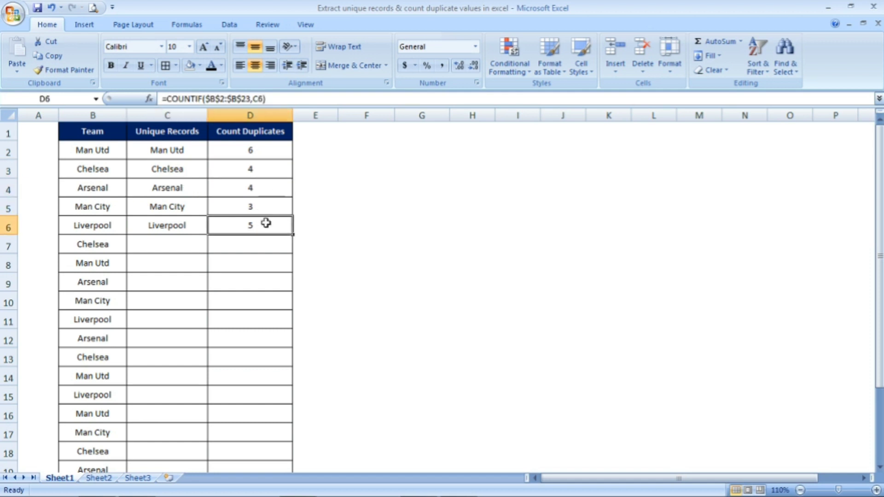
click(190, 157)
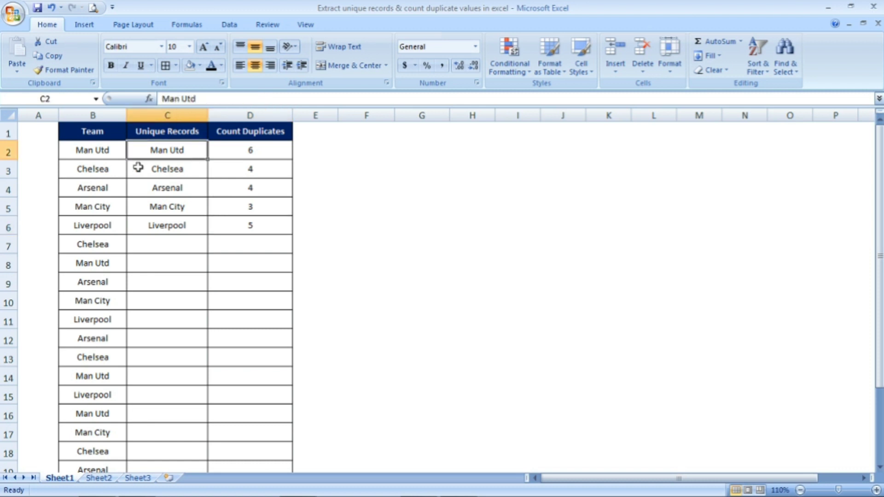
click(92, 115)
click(435, 196)
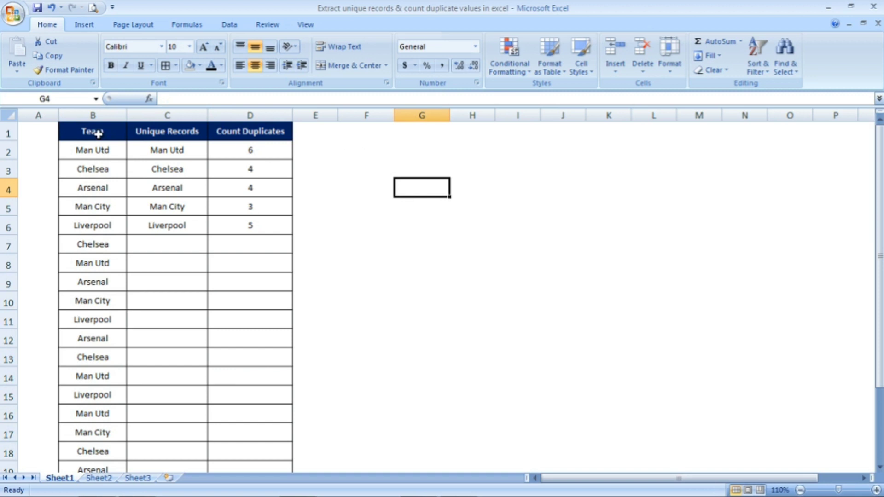
click(100, 115)
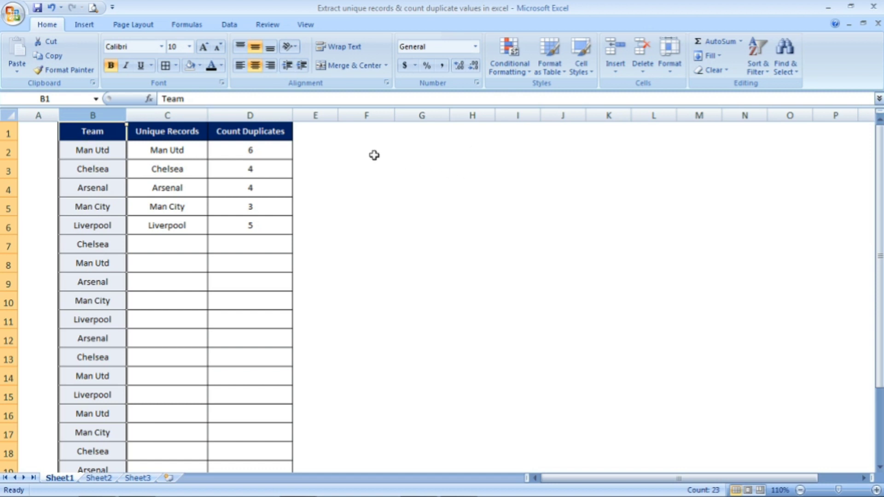
Start an Advanced Filter from cell F1 with the whole Team column (Sheet1!$B:$B) as the list range
click(373, 139)
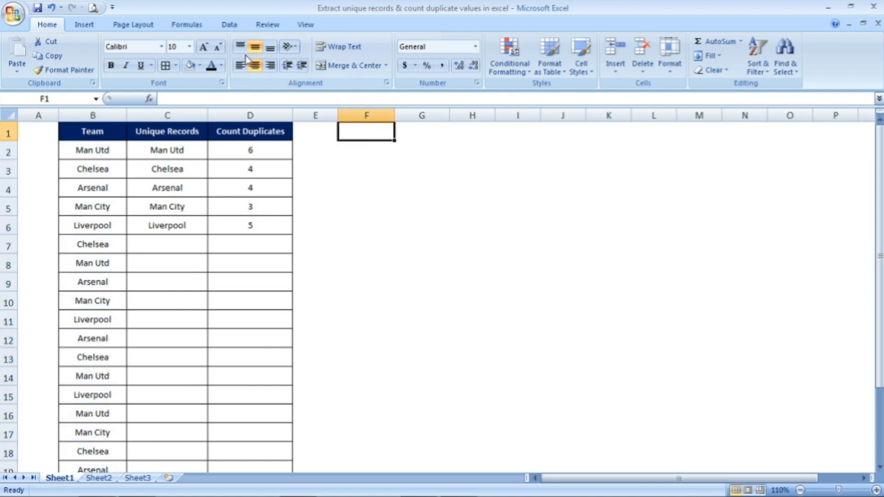
click(227, 26)
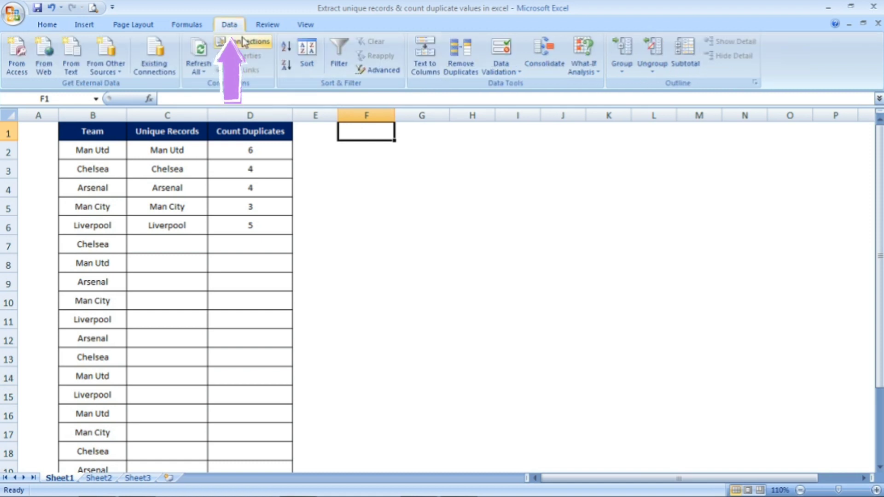
click(375, 74)
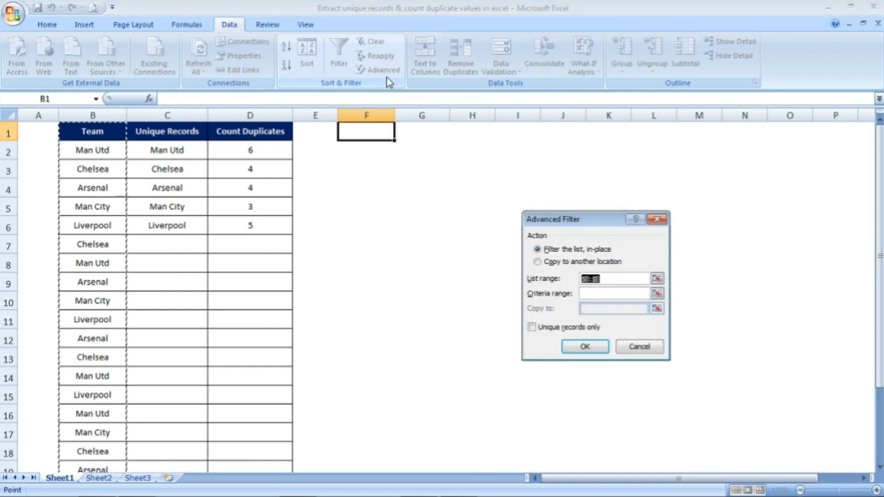
drag(586, 223, 448, 174)
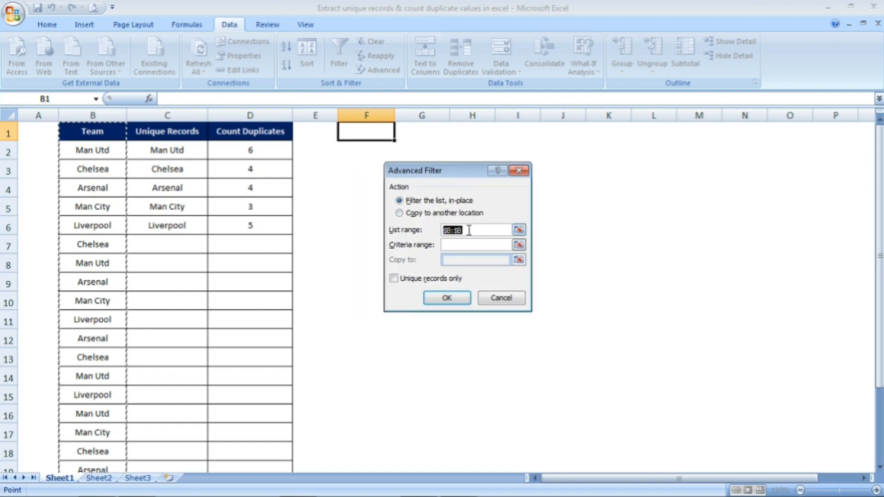
key(BackSpace)
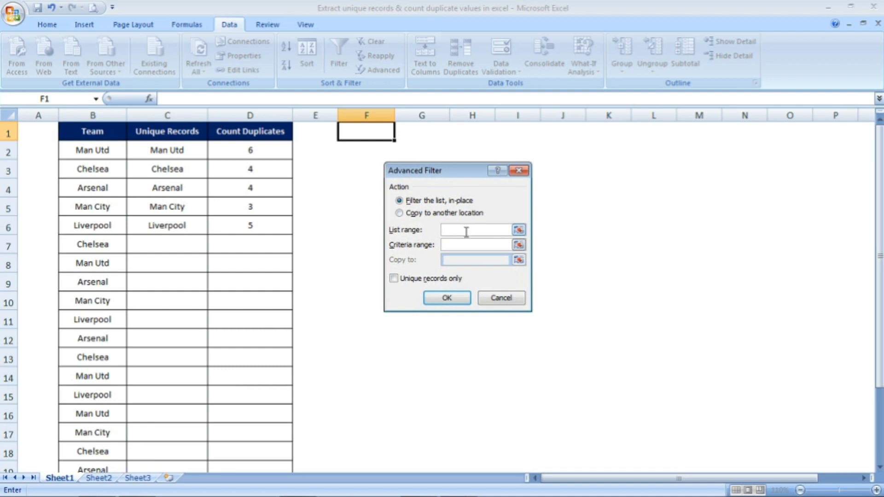
click(100, 115)
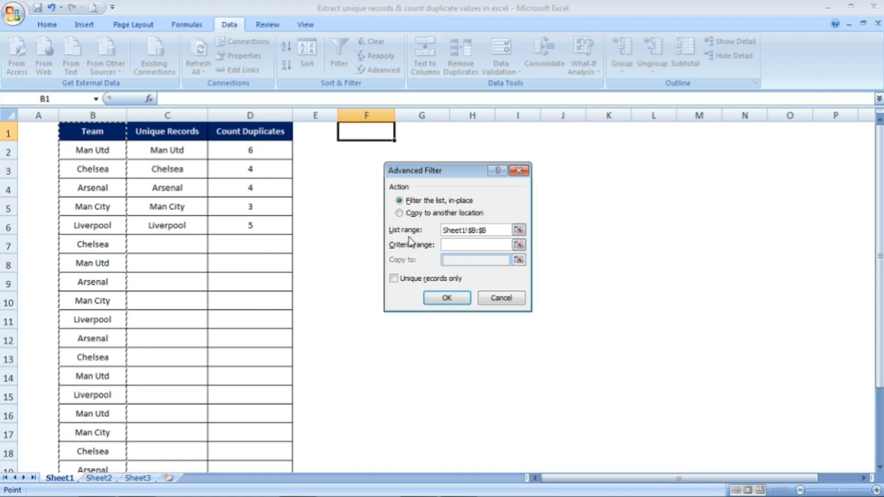
Set the Advanced Filter to copy unique records only to another location, Sheet1!$F$1, and apply it
click(400, 215)
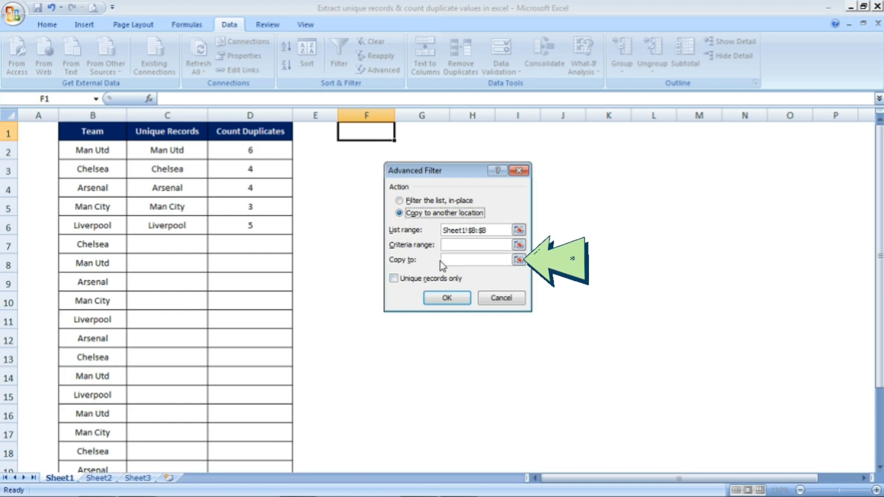
click(461, 260)
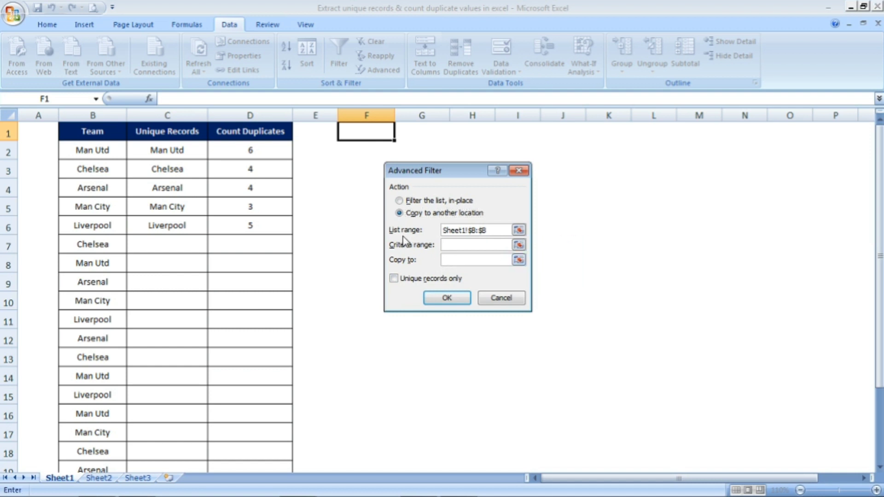
click(372, 129)
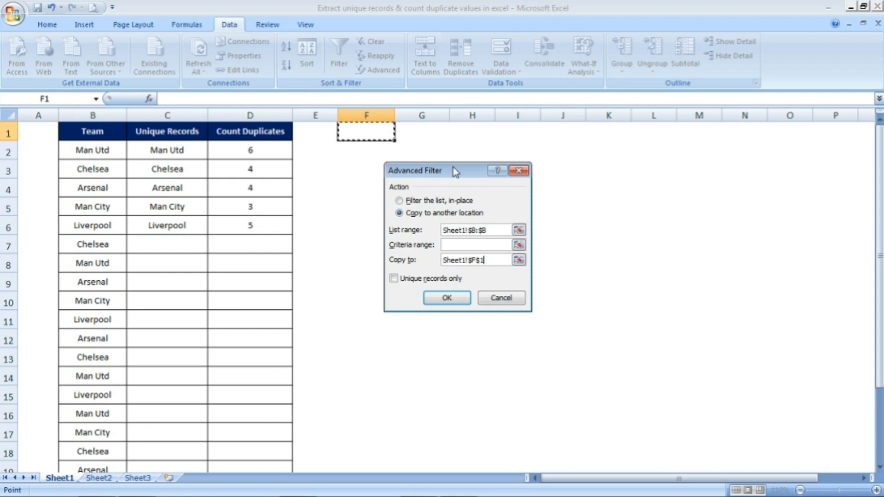
drag(453, 167, 489, 163)
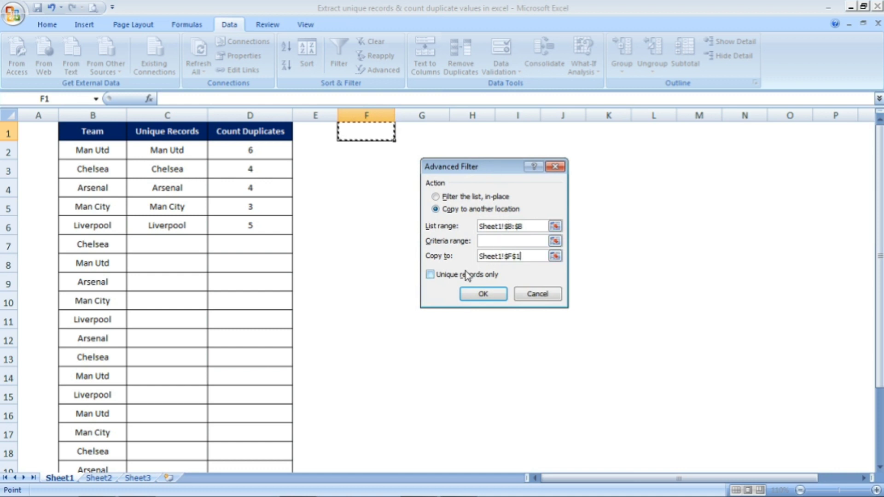
click(430, 274)
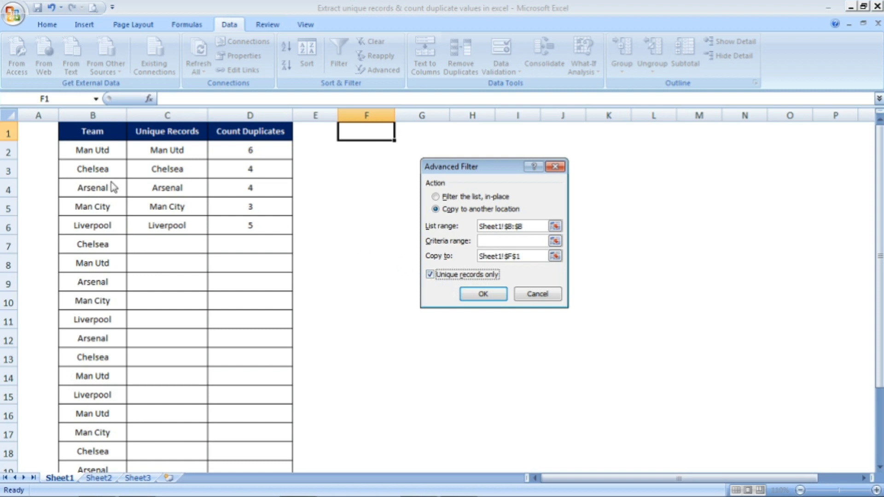
click(483, 295)
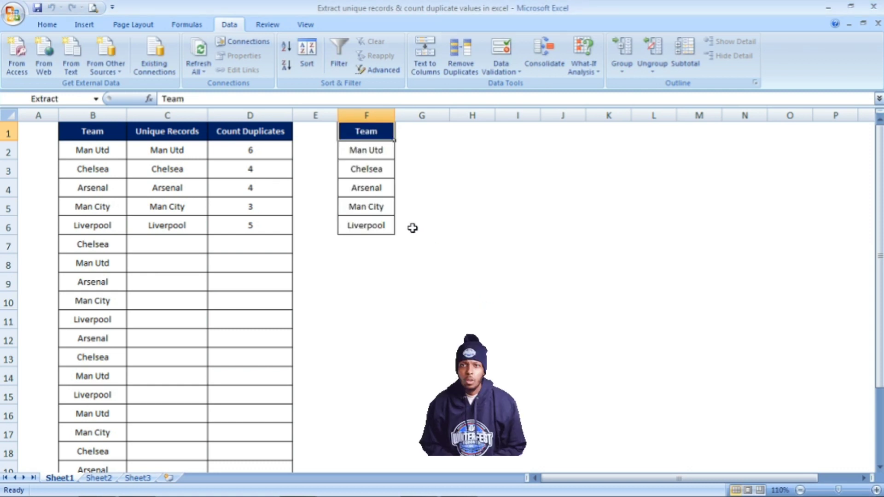
Compare the extracted team list in column F with the repeated entries in the Team column
click(374, 156)
click(373, 167)
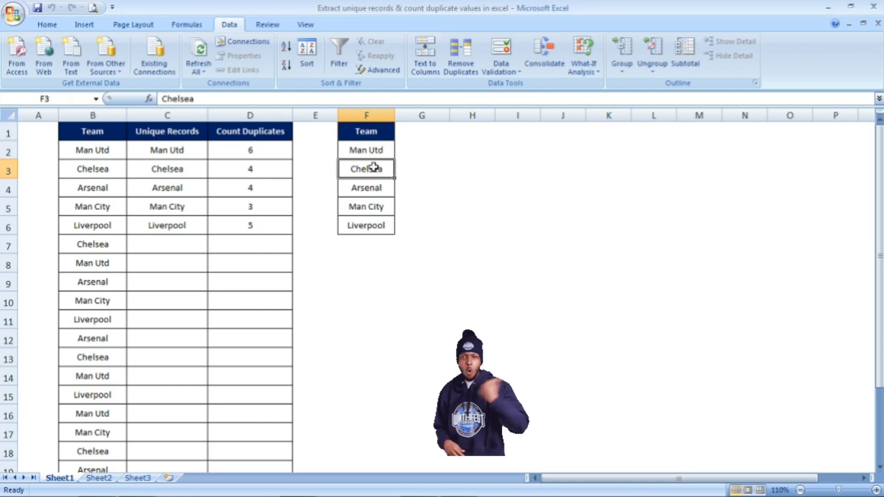
click(374, 187)
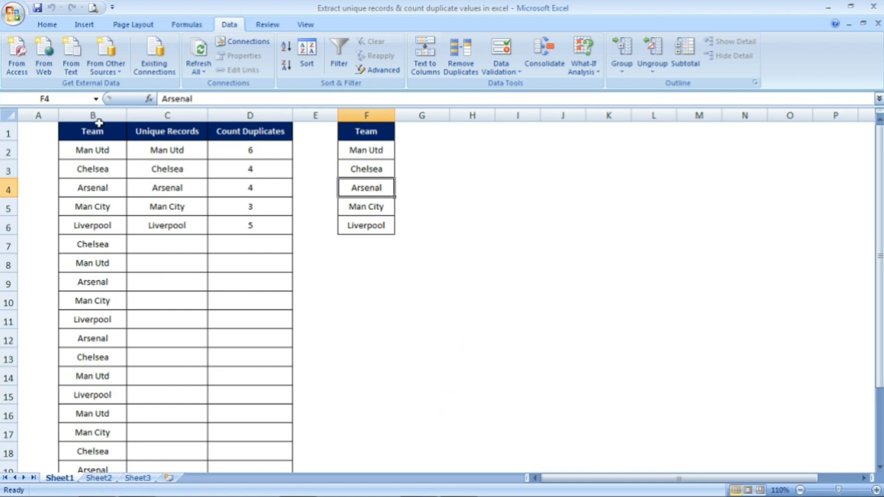
click(93, 145)
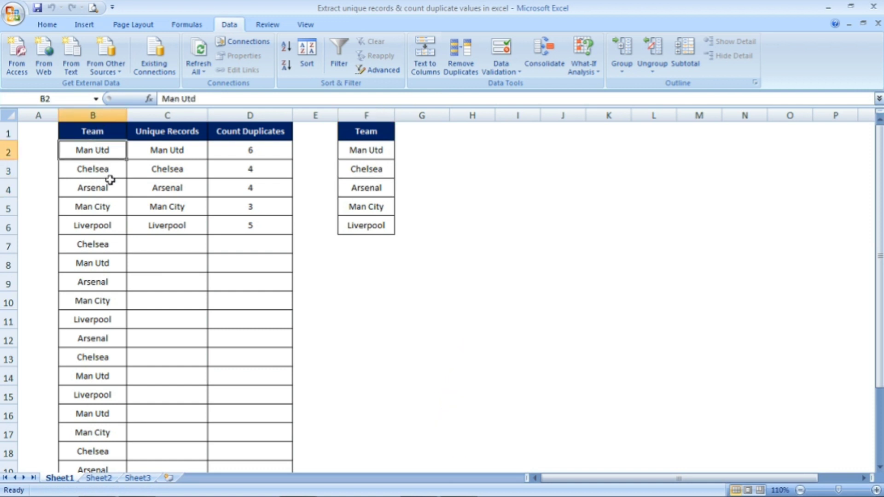
click(109, 266)
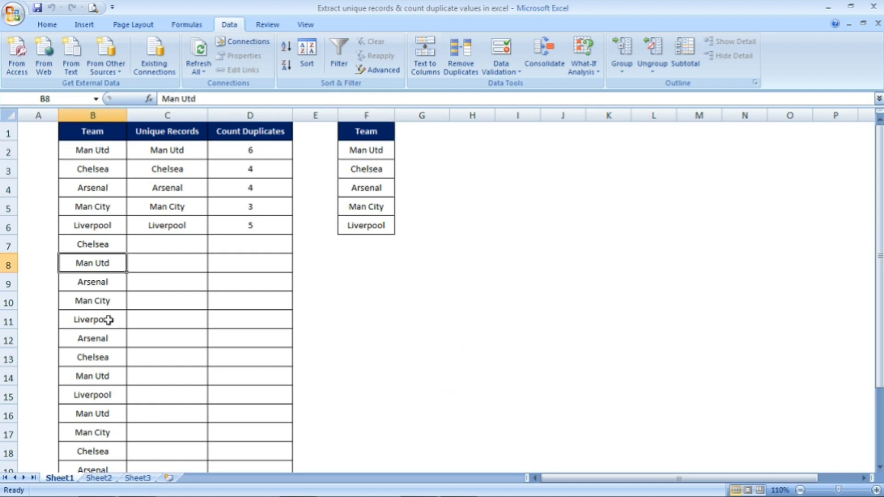
click(102, 373)
click(102, 413)
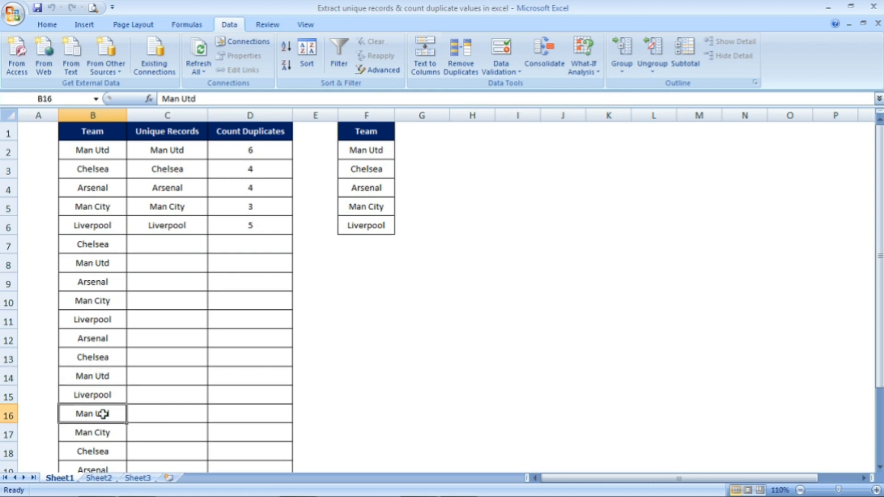
drag(878, 373, 878, 417)
drag(879, 373, 878, 326)
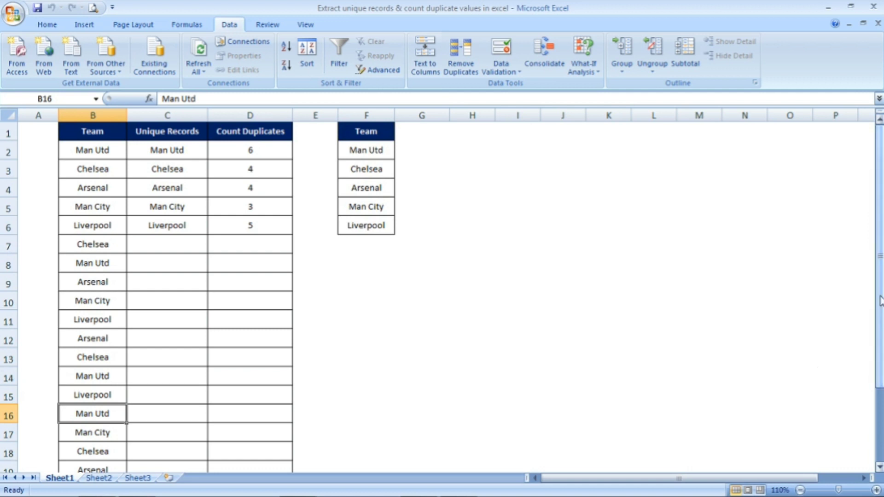
click(368, 147)
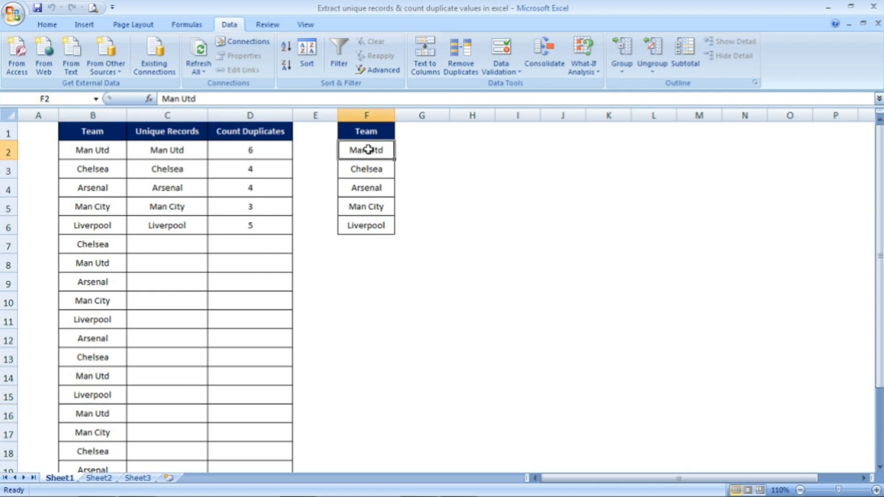
click(368, 170)
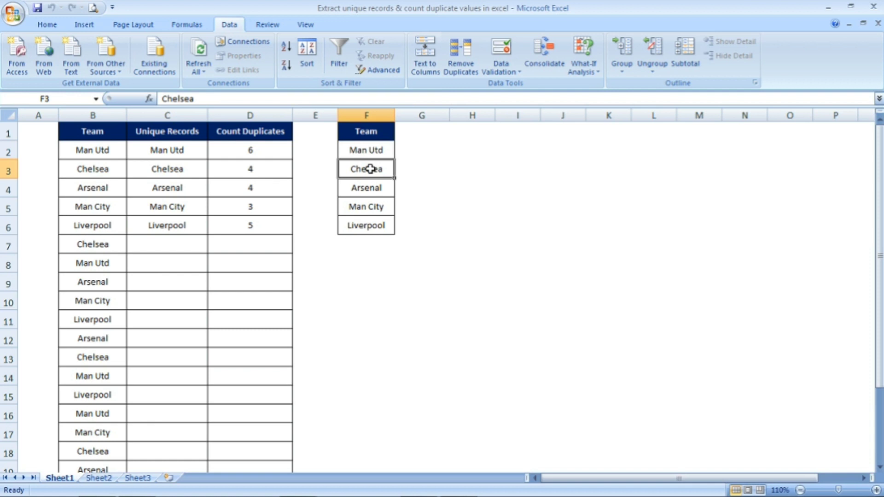
click(381, 188)
click(381, 204)
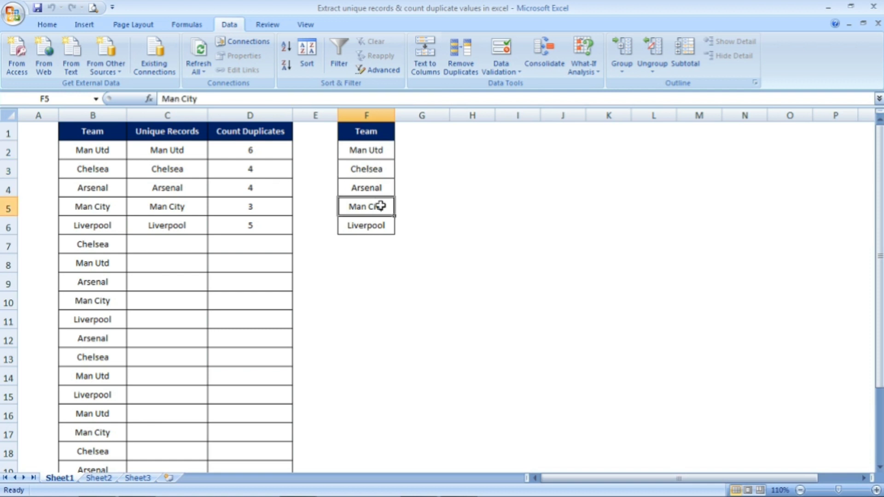
Enter =COUNTIF($B:$B,F2) in cell G2 to count the first extracted team's occurrences in the Team column
click(425, 133)
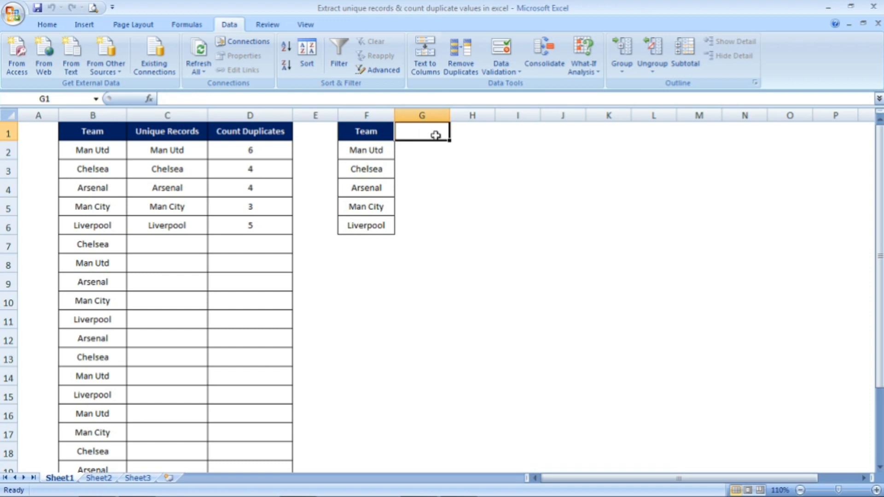
click(438, 149)
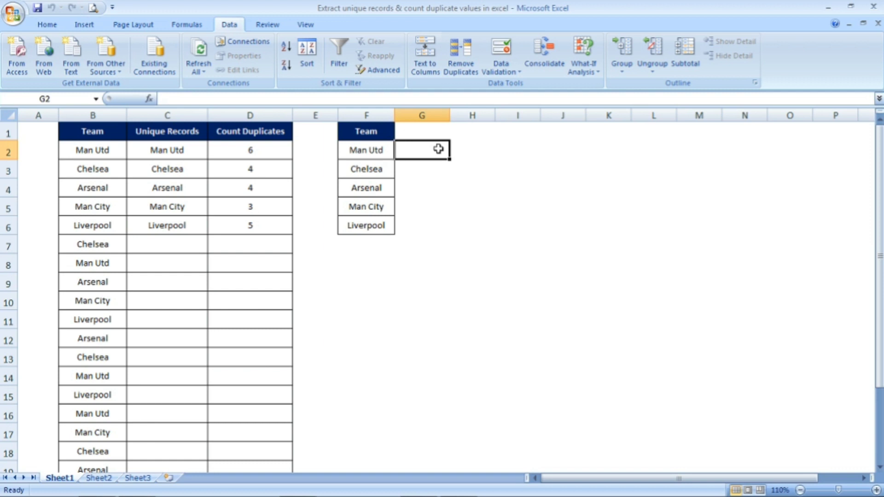
text(=coun)
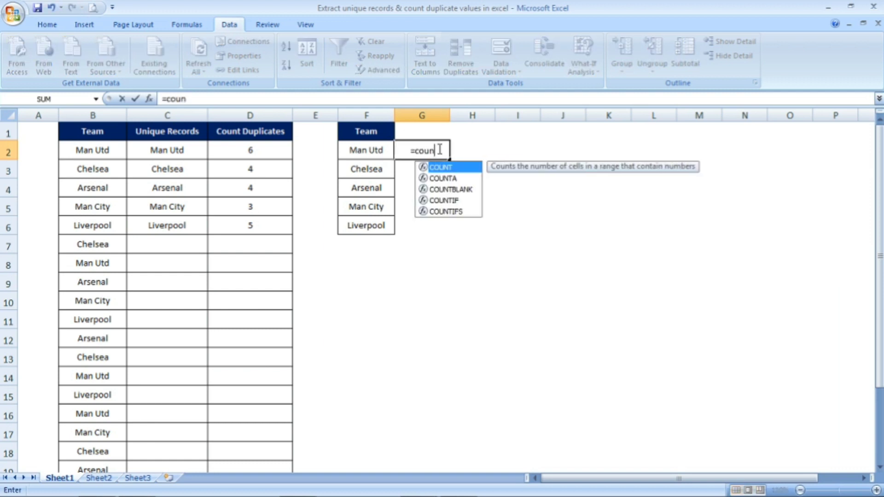
text(tif)
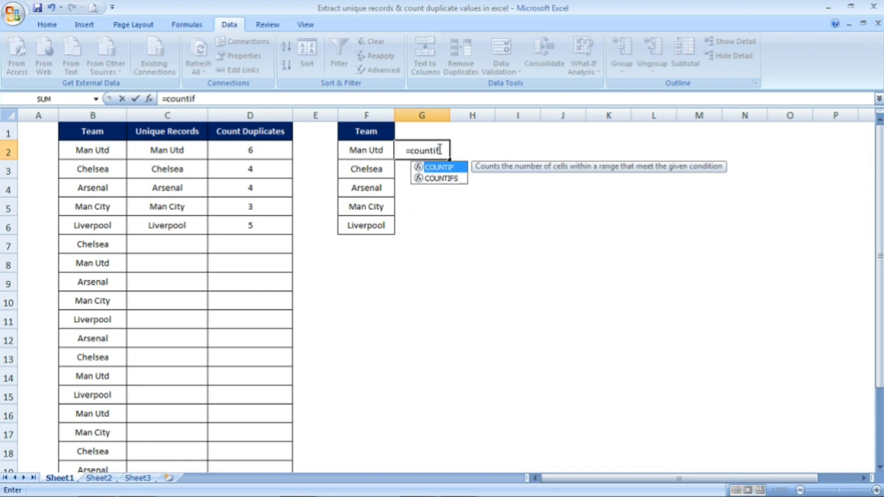
text(()
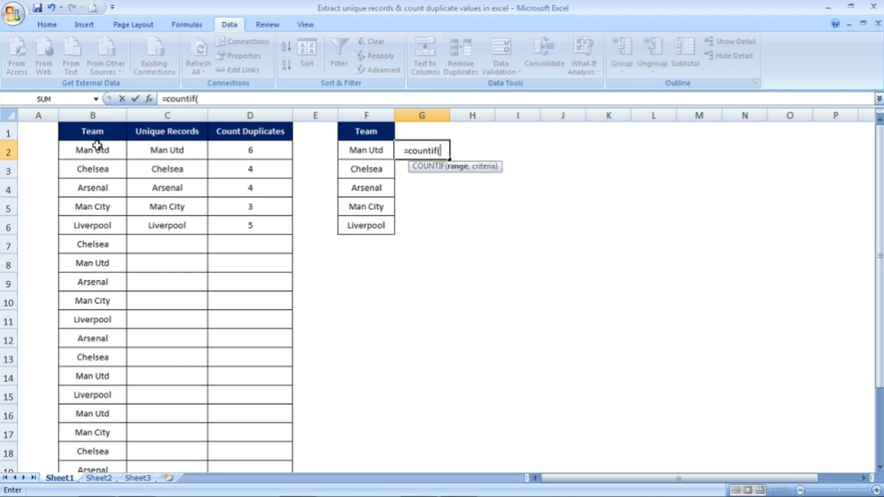
click(97, 114)
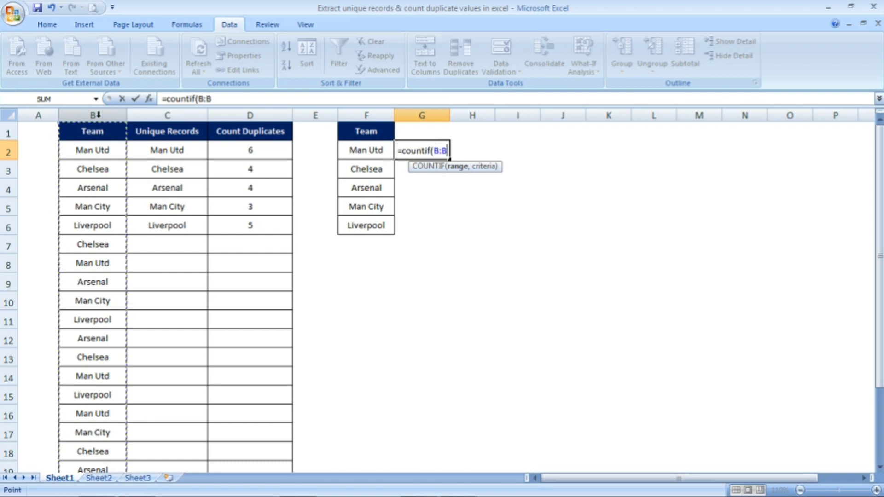
key(F4)
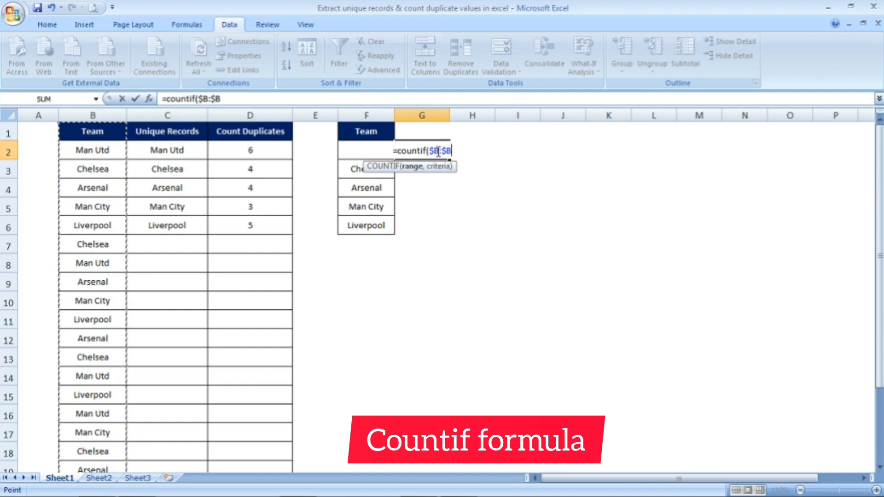
text(,)
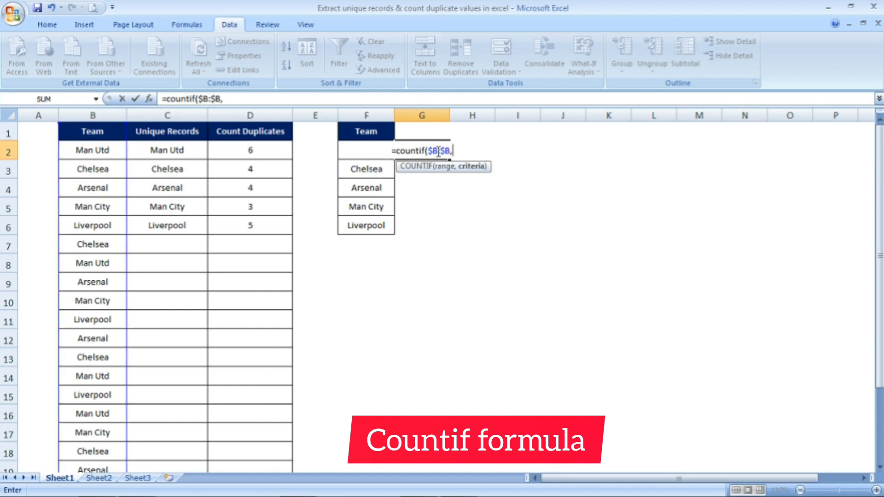
key(Left)
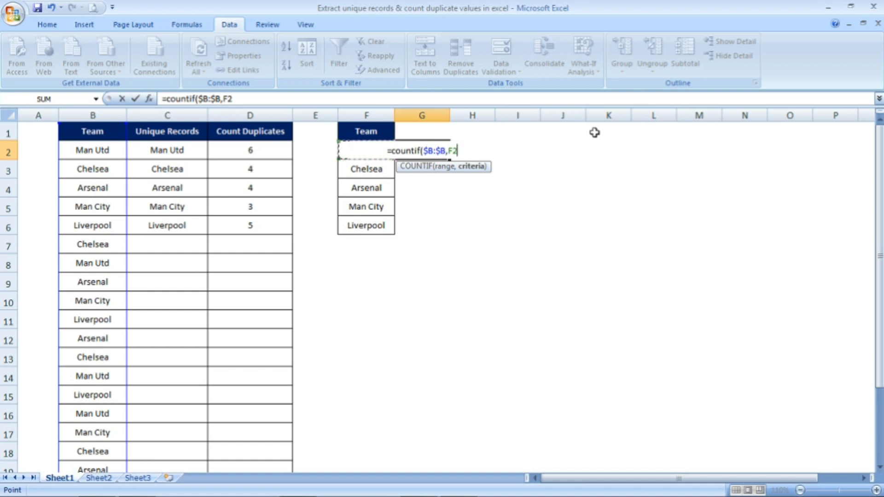
text())
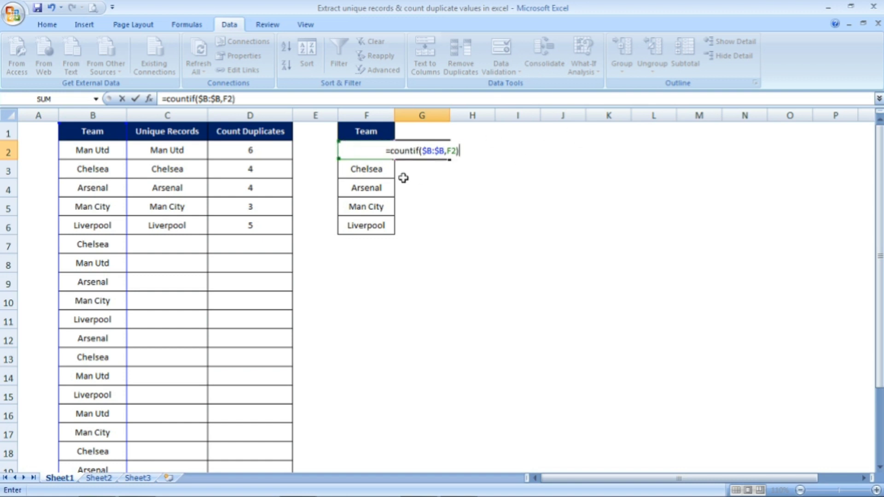
key(Return)
Check the COUNTIF result in G2 against each Man Utd entry in the Team column down to row 22
click(422, 149)
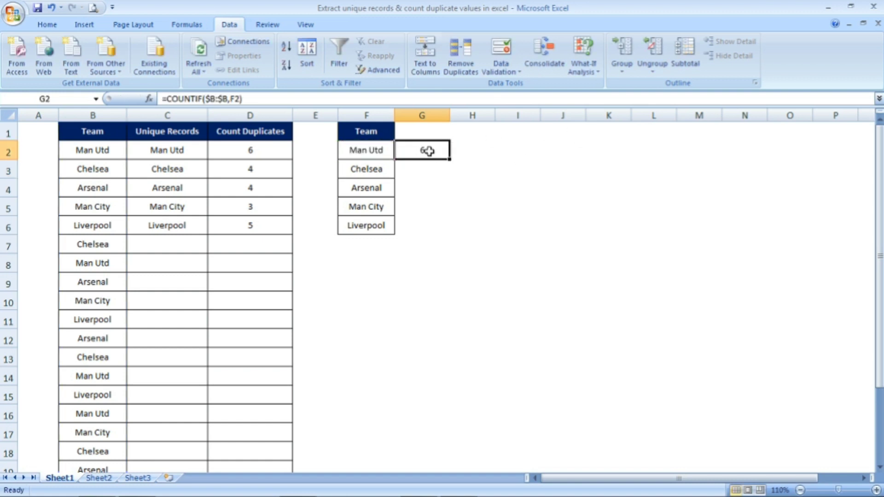
click(365, 149)
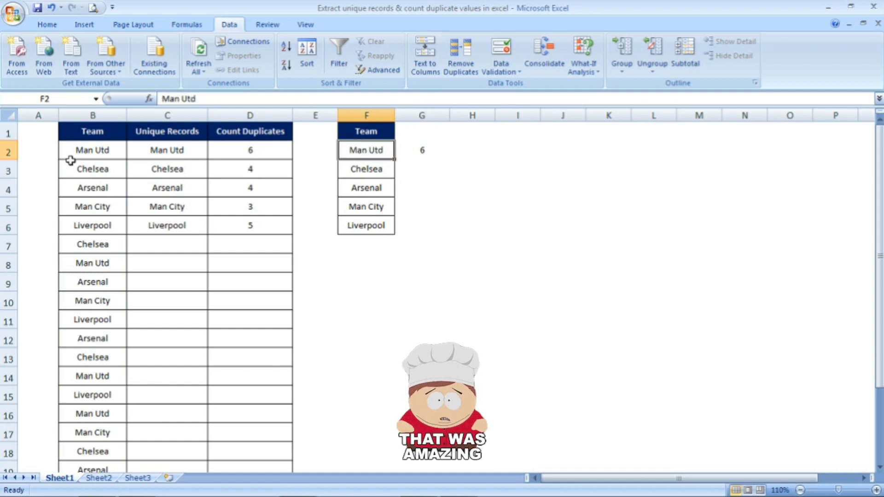
click(96, 261)
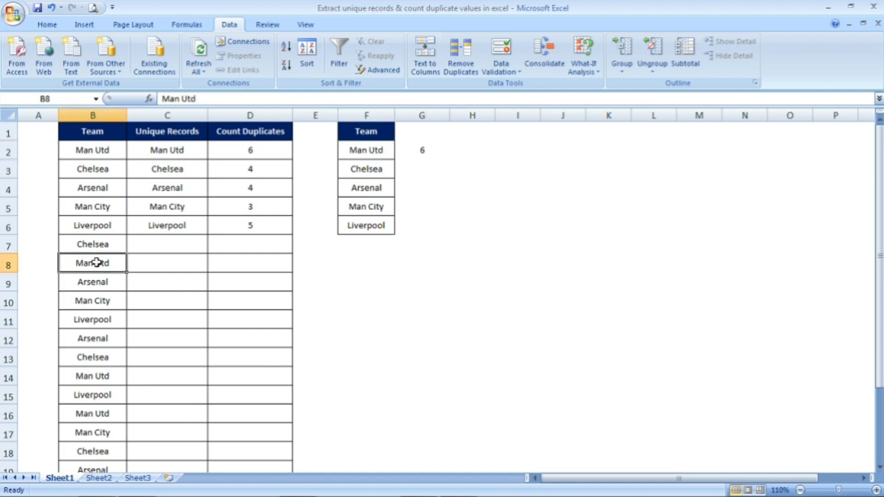
click(95, 372)
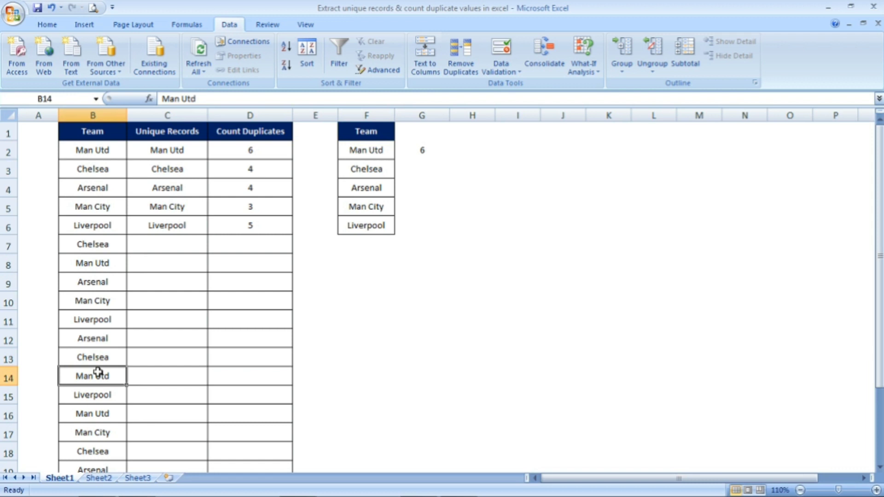
click(95, 412)
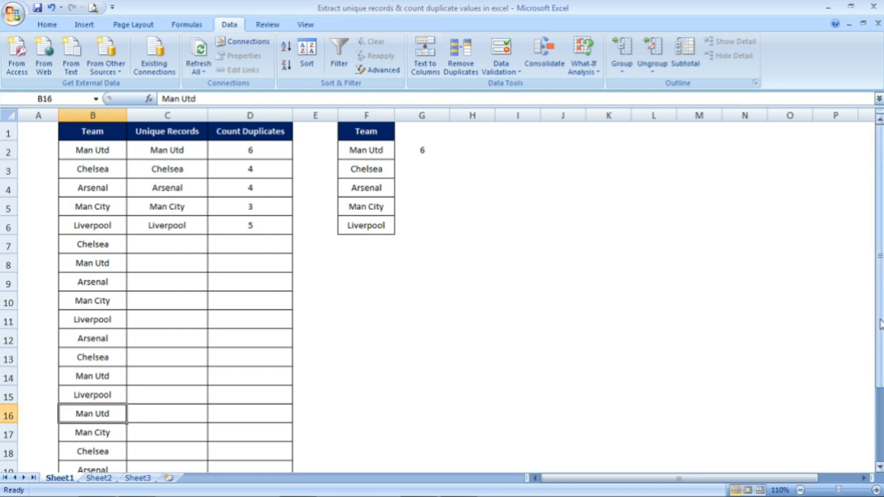
drag(881, 324, 880, 399)
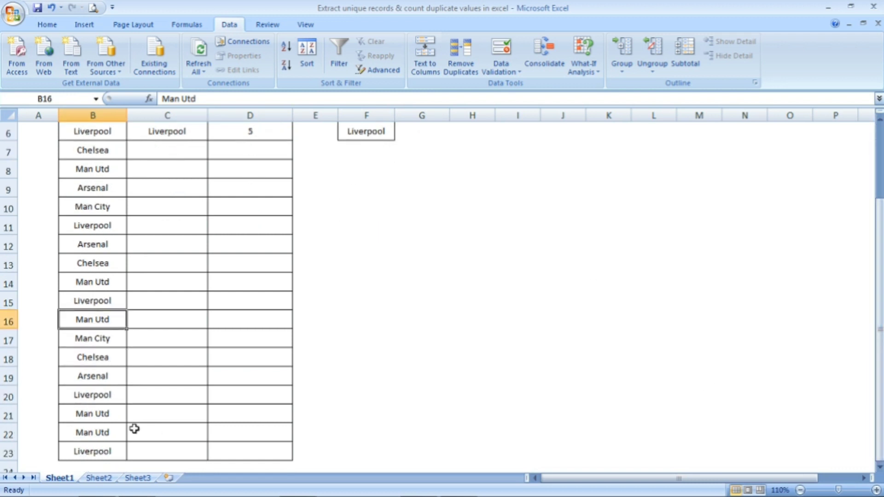
click(109, 416)
click(109, 430)
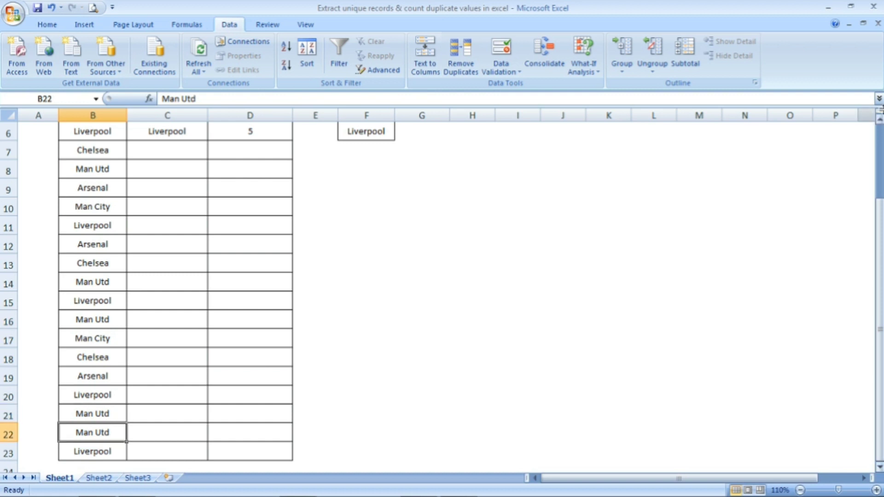
drag(881, 152, 880, 121)
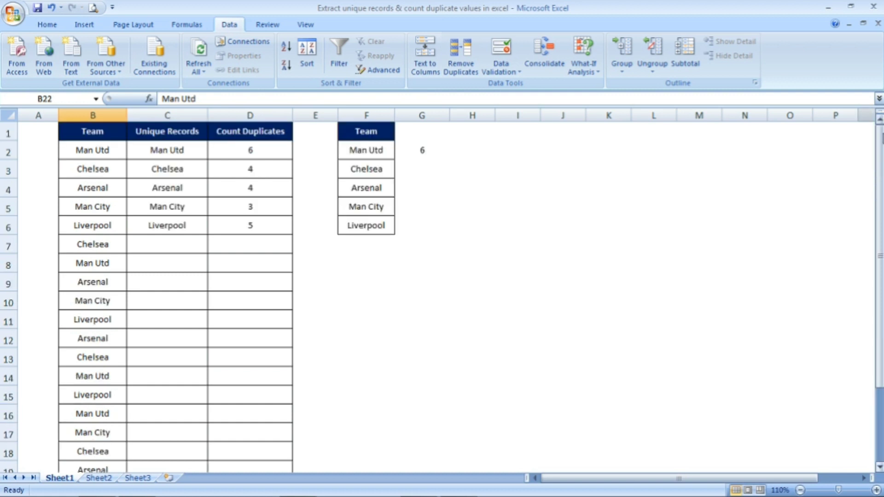
Fill the COUNTIF formula from G2 down to G6 for the remaining teams
click(417, 147)
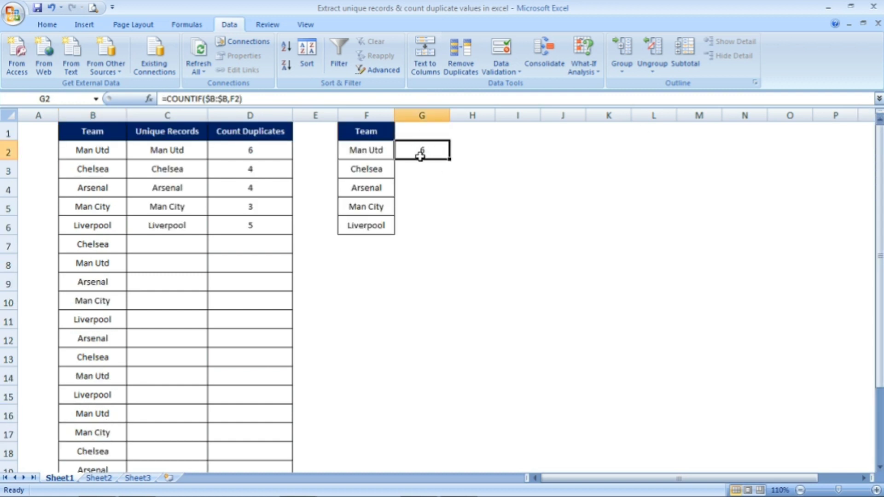
click(389, 151)
click(405, 150)
drag(452, 160, 444, 228)
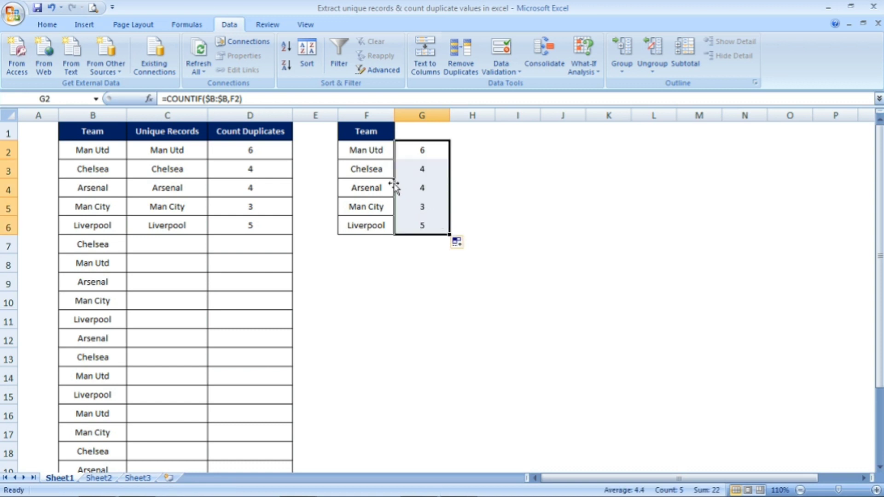
Review the COUNTIF formulas and counts in G3 to G6 against the corresponding team names in column F
click(379, 172)
click(418, 171)
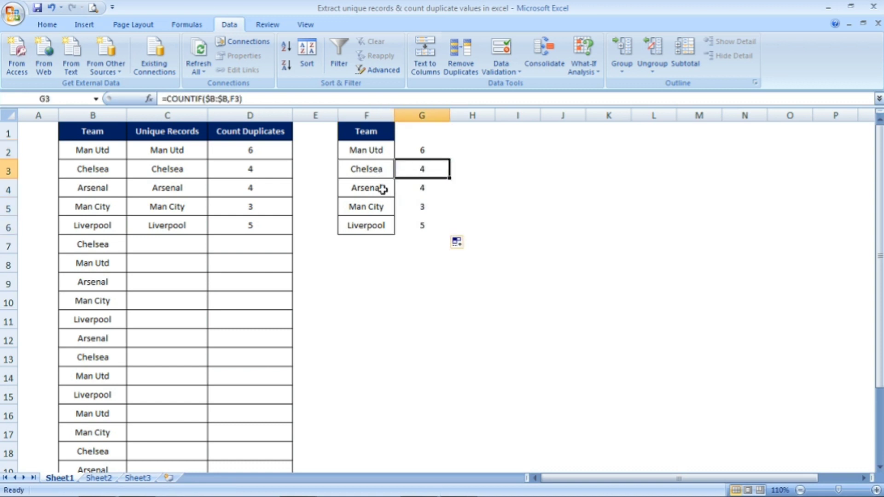
click(375, 189)
click(418, 189)
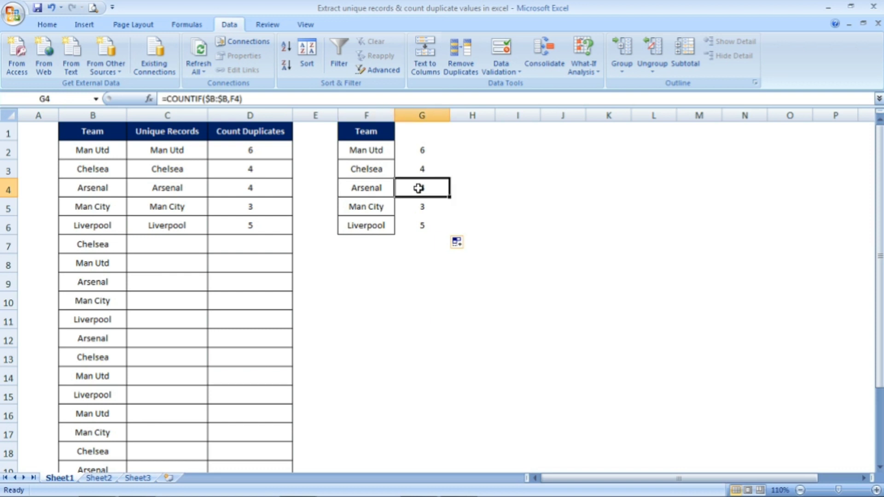
click(365, 206)
click(419, 206)
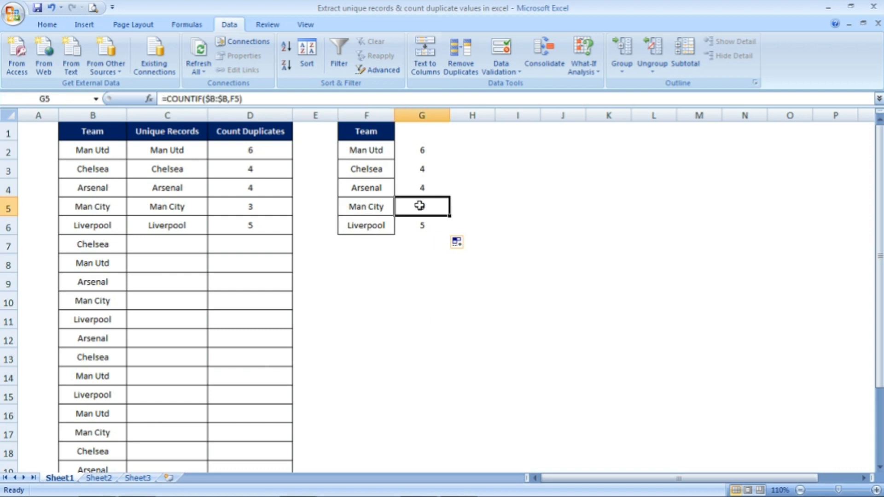
click(361, 239)
click(375, 225)
click(413, 229)
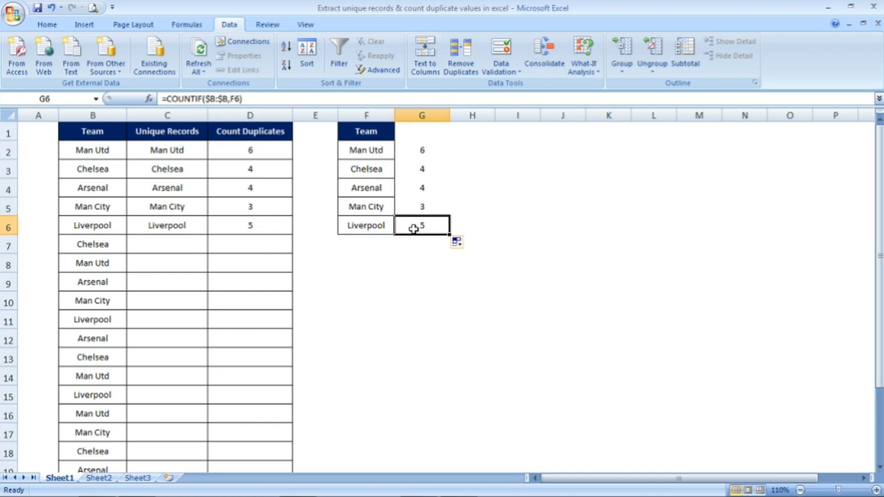
click(428, 173)
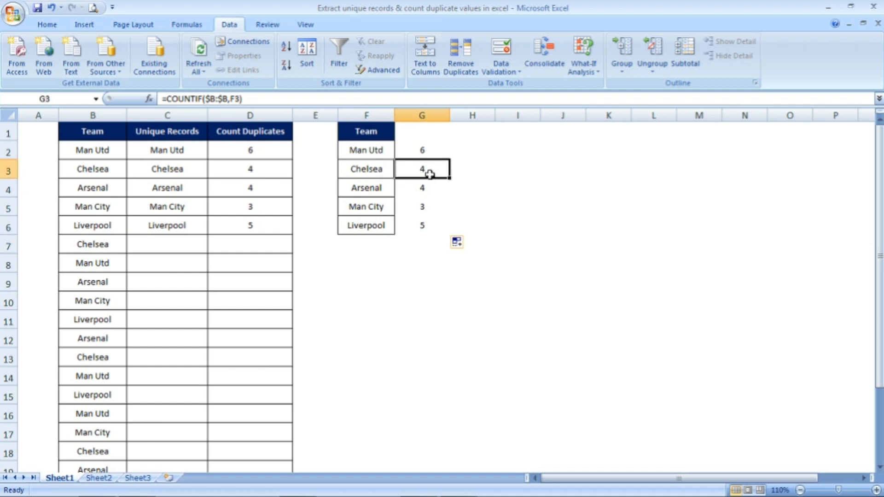
click(430, 189)
click(430, 207)
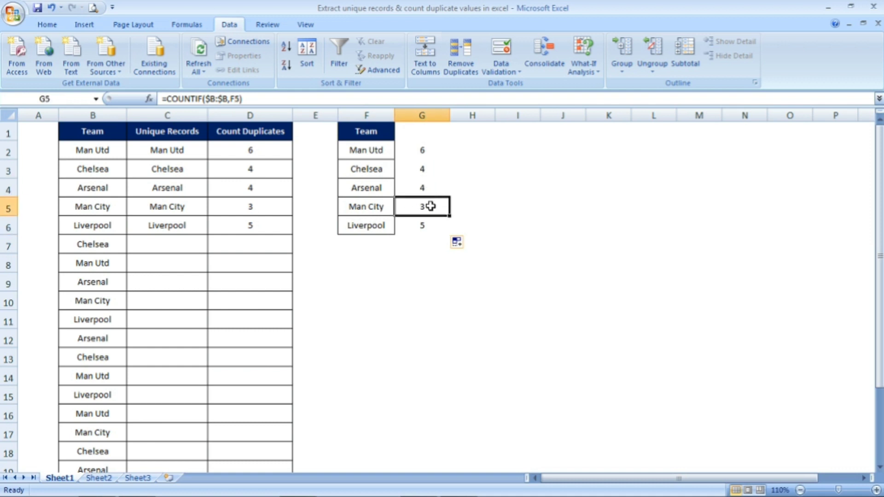
click(426, 226)
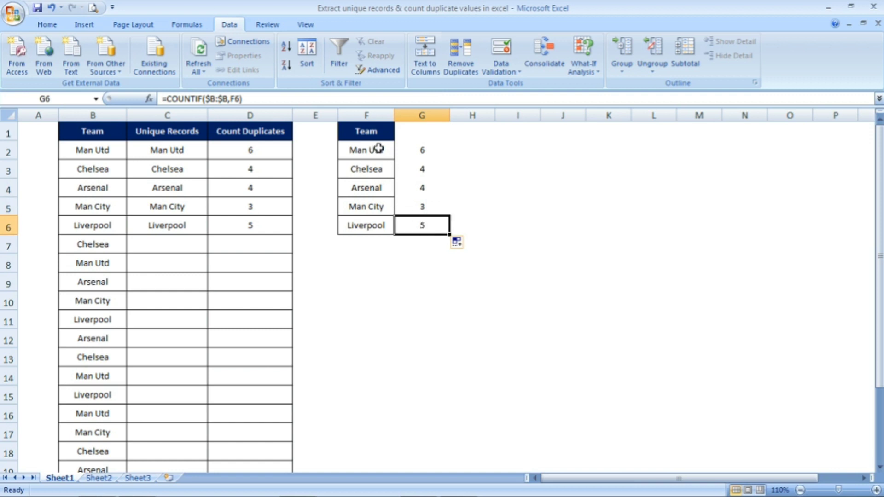
click(438, 358)
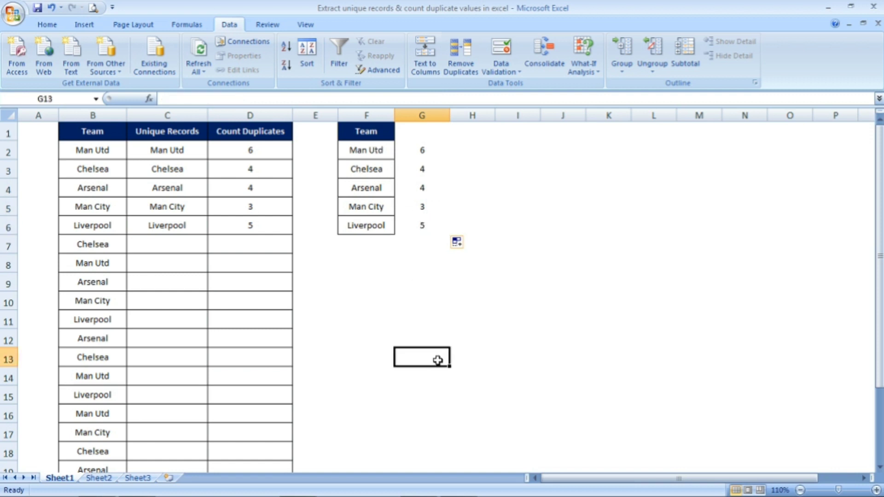
Enter the heading COUNTIF in cell G1 above the counts
click(431, 133)
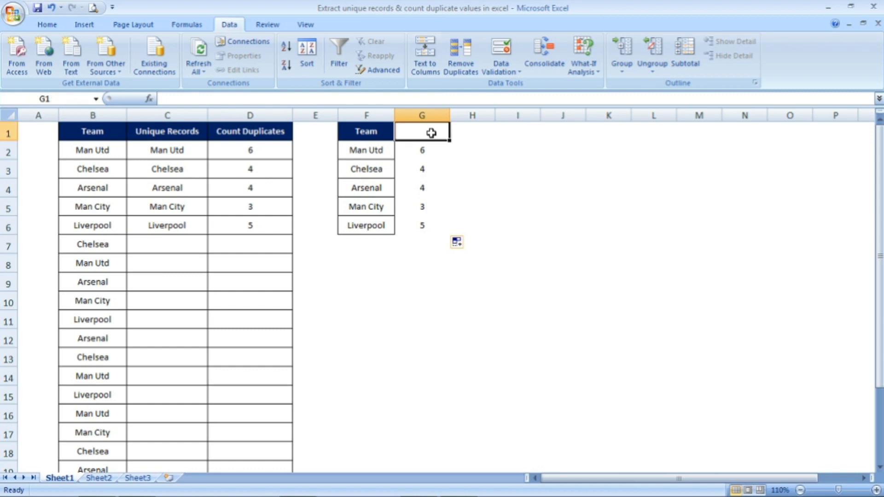
text(COUNTI)
text(F)
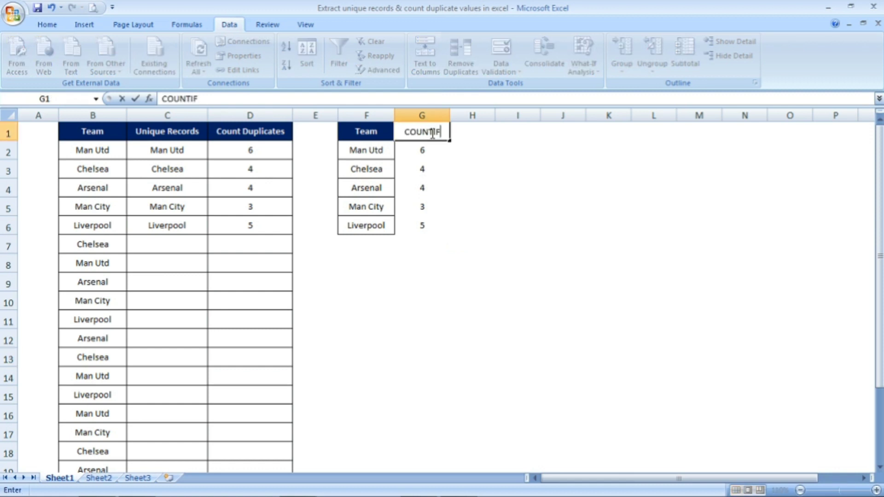
key(Return)
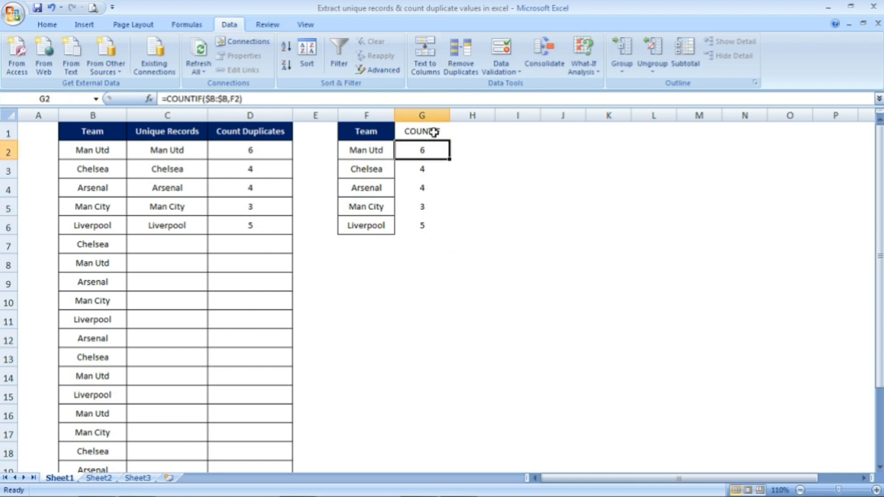
Apply all borders to the COUNTIF column, cells G1 to G6
click(433, 133)
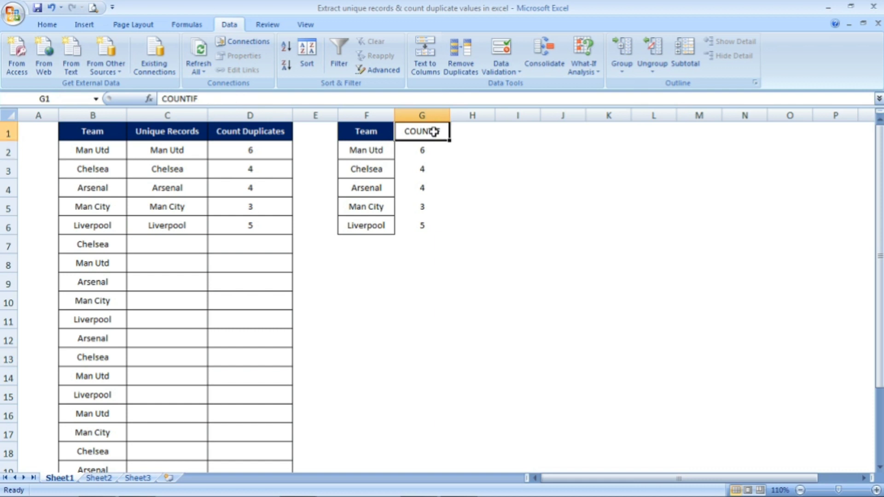
key(ctrl+shift+Down)
key(alt+h)
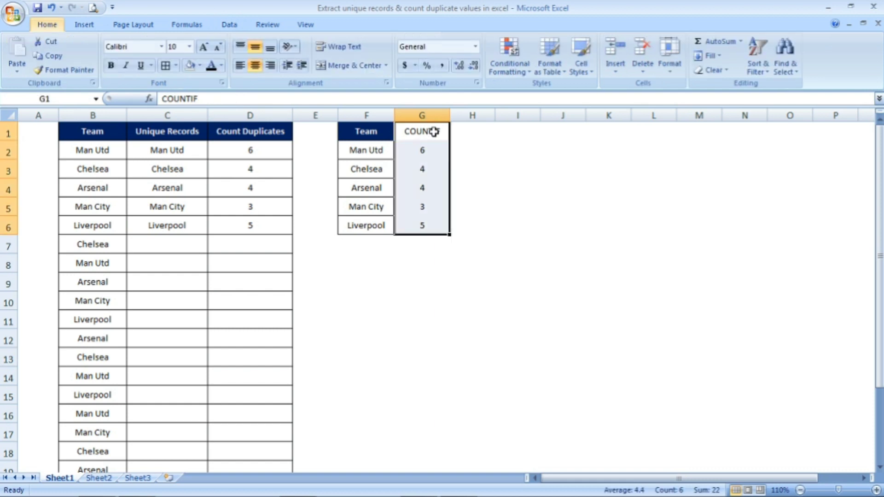
key(b)
key(a)
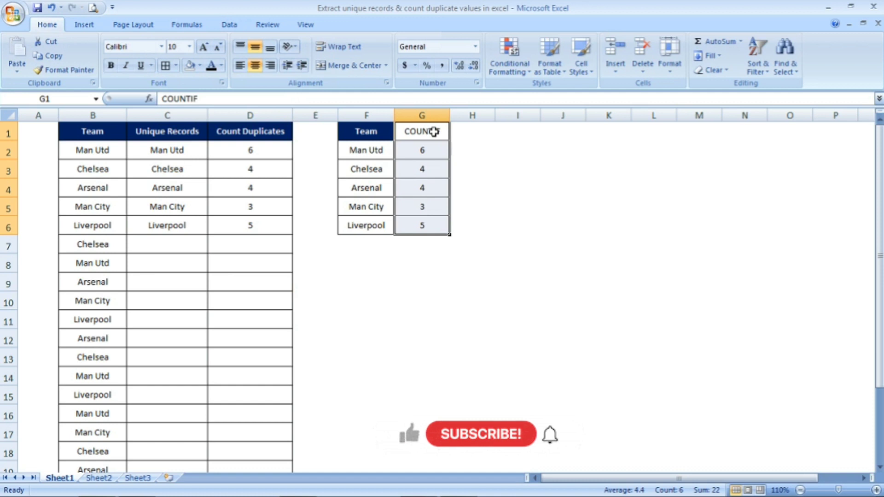
Select the Team heading in cell F1
click(382, 131)
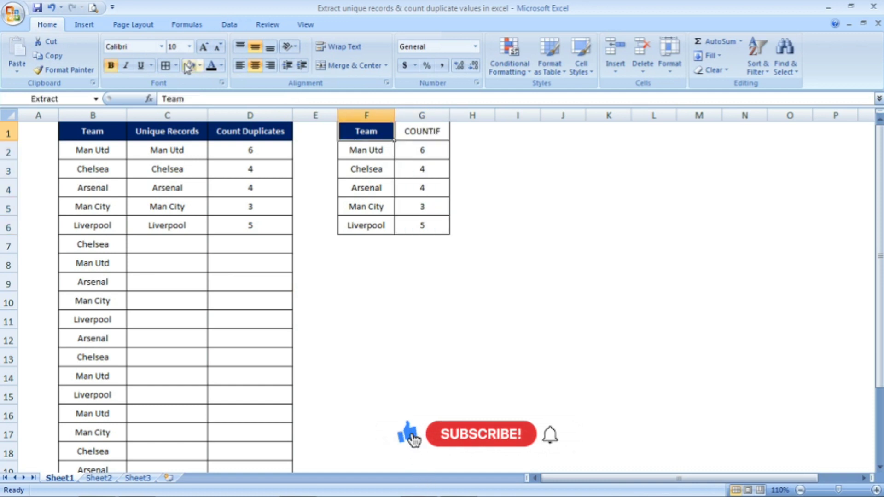